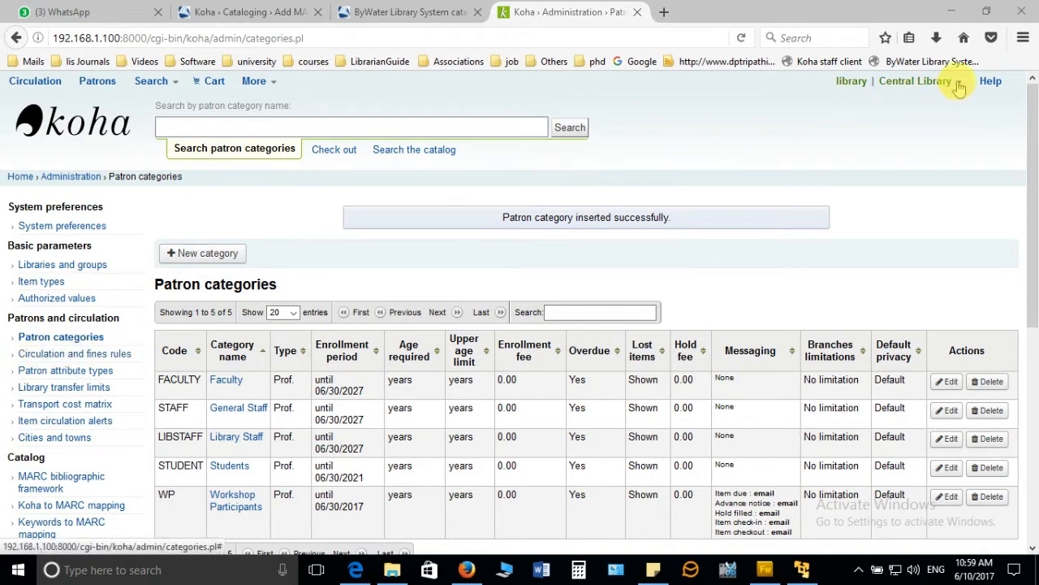
Step: Open the circulation and fines rules in the administration area and bring the rules table into view
{"action": "left_click", "coordinate": [44, 175]}
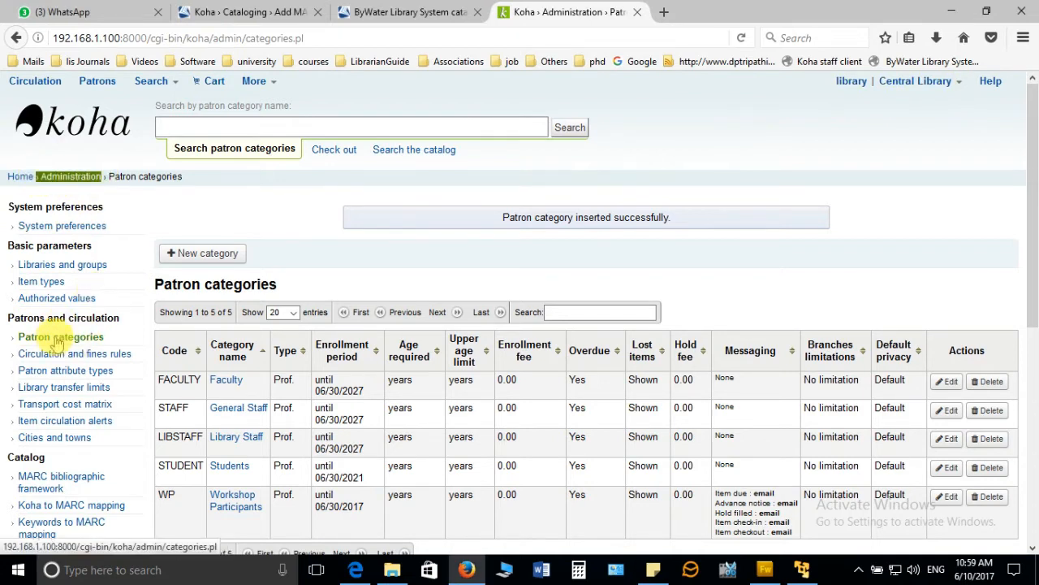
{"action": "left_click", "coordinate": [104, 366]}
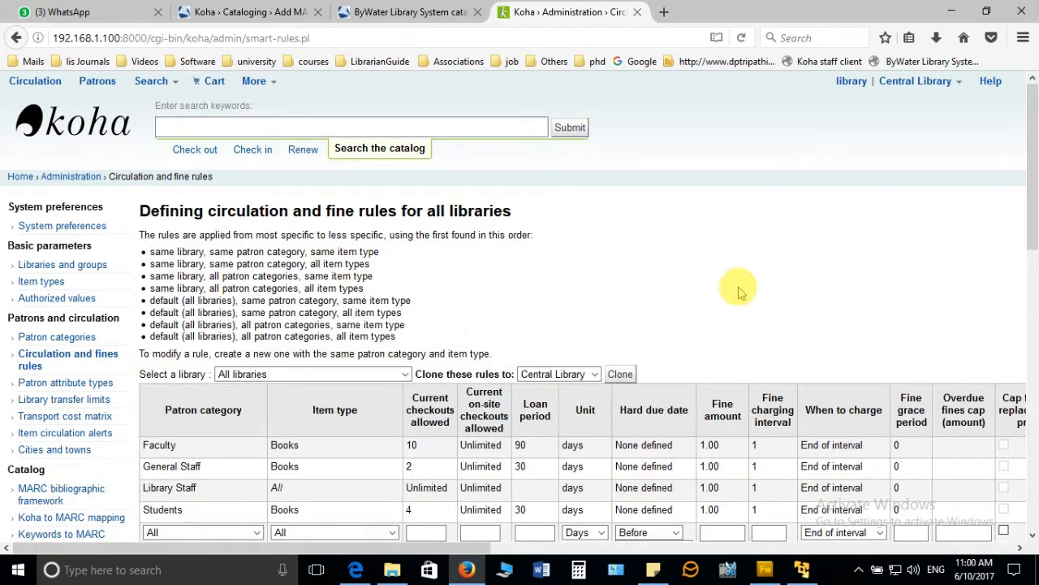
{"action": "left_click_drag", "start_coordinate": [1030, 162], "coordinate": [1028, 228]}
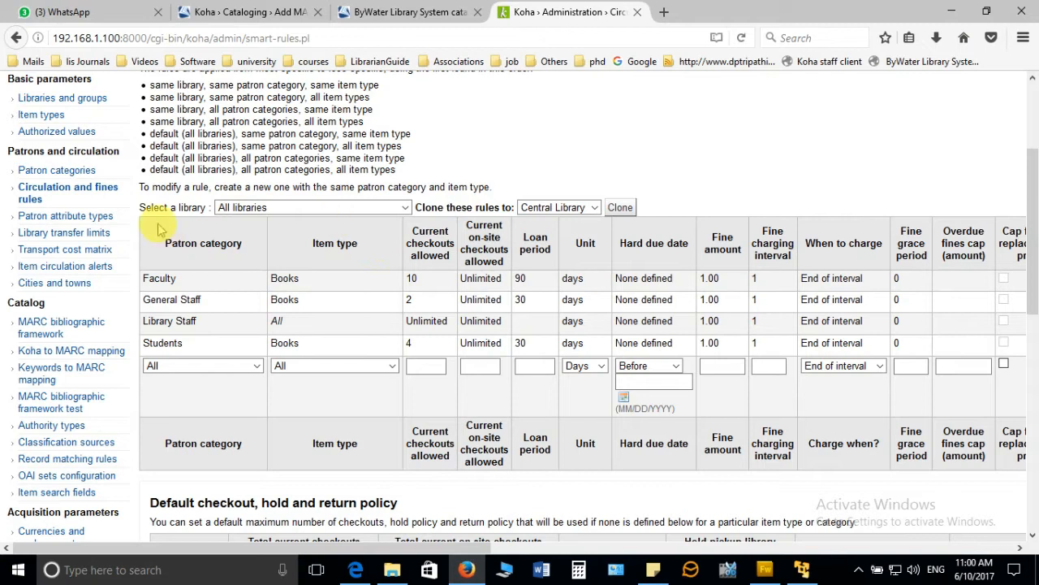
Step: Examine which libraries the circulation and fine rules can be defined for
{"action": "left_click", "coordinate": [403, 208]}
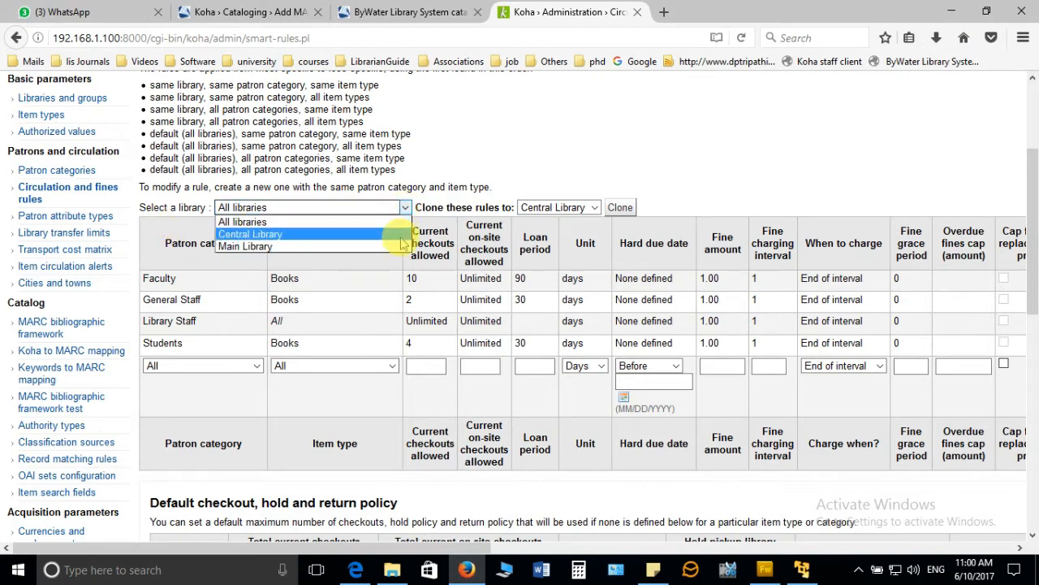
{"action": "left_click", "coordinate": [441, 181]}
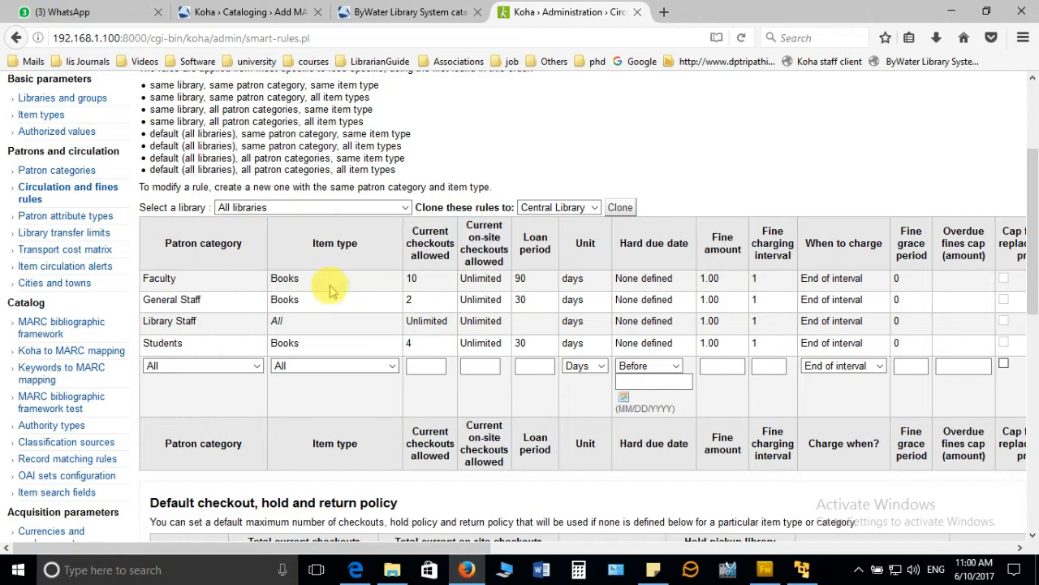
{"action": "left_click", "coordinate": [372, 207]}
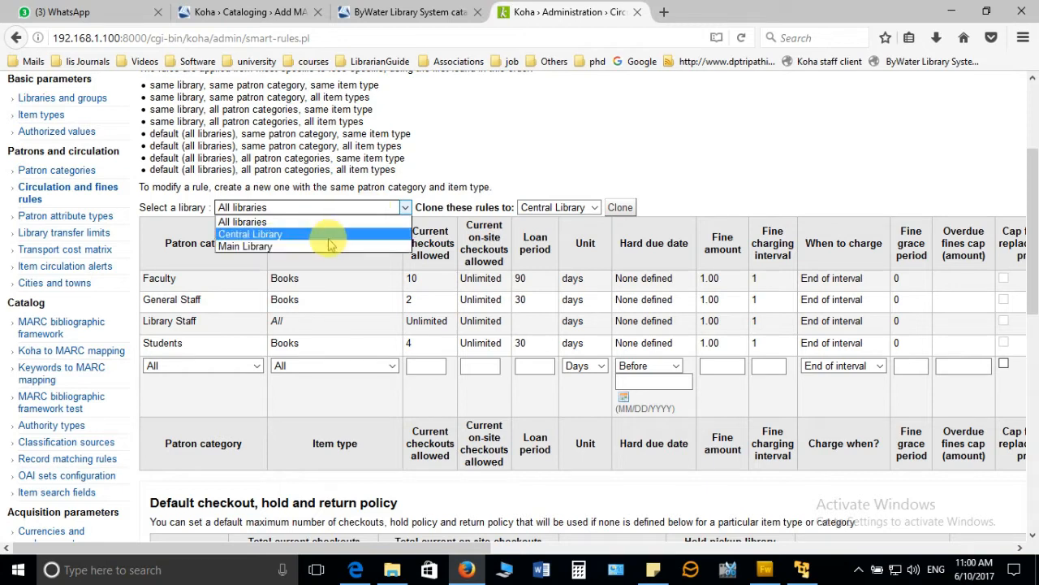
{"action": "left_click", "coordinate": [443, 162]}
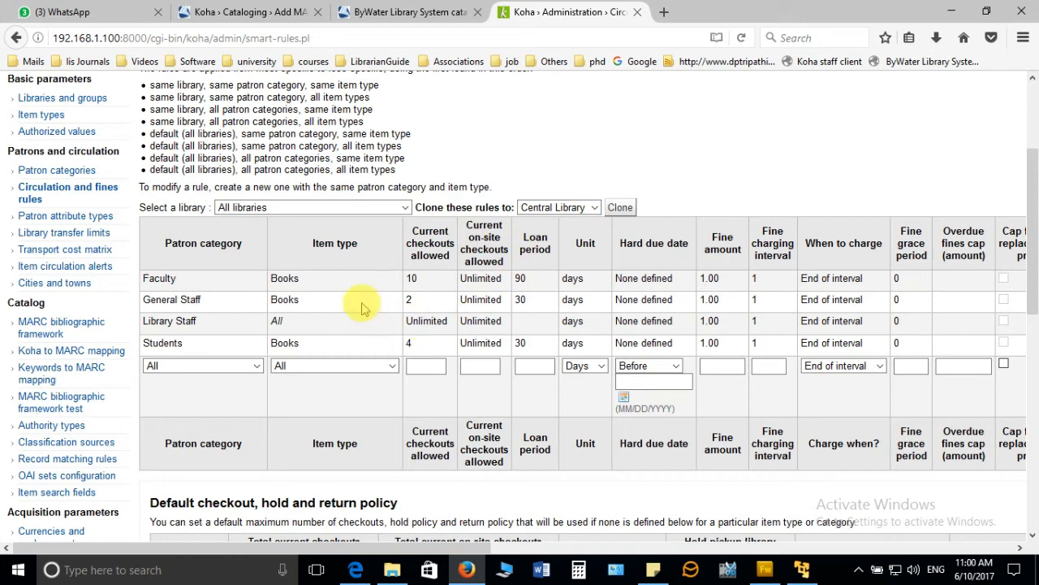
Step: Set the new rule's patron category to Workshop Participants and its item type to Books
{"action": "left_click_drag", "start_coordinate": [475, 549], "coordinate": [535, 549]}
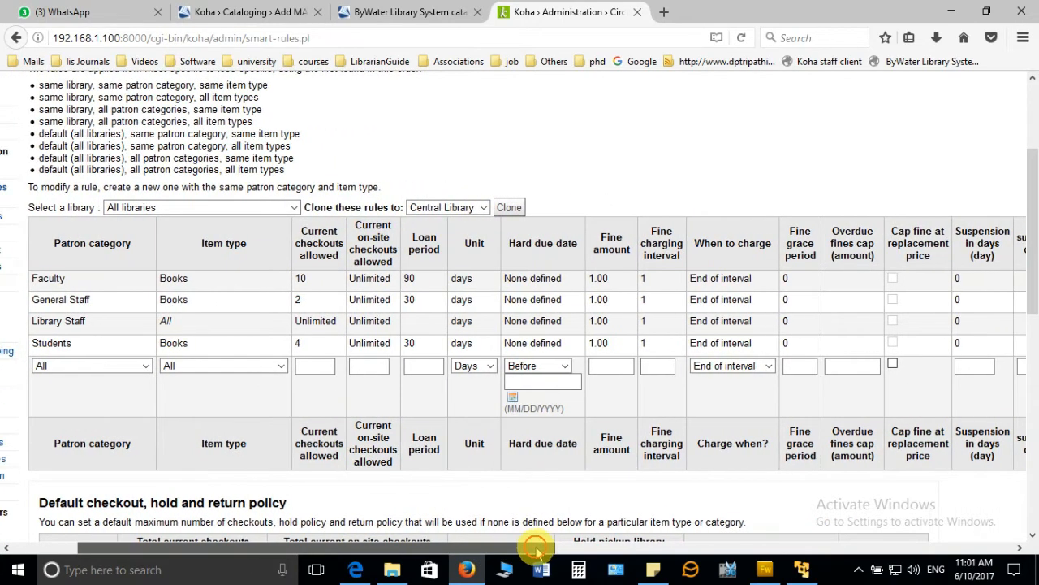
{"action": "left_click", "coordinate": [146, 367]}
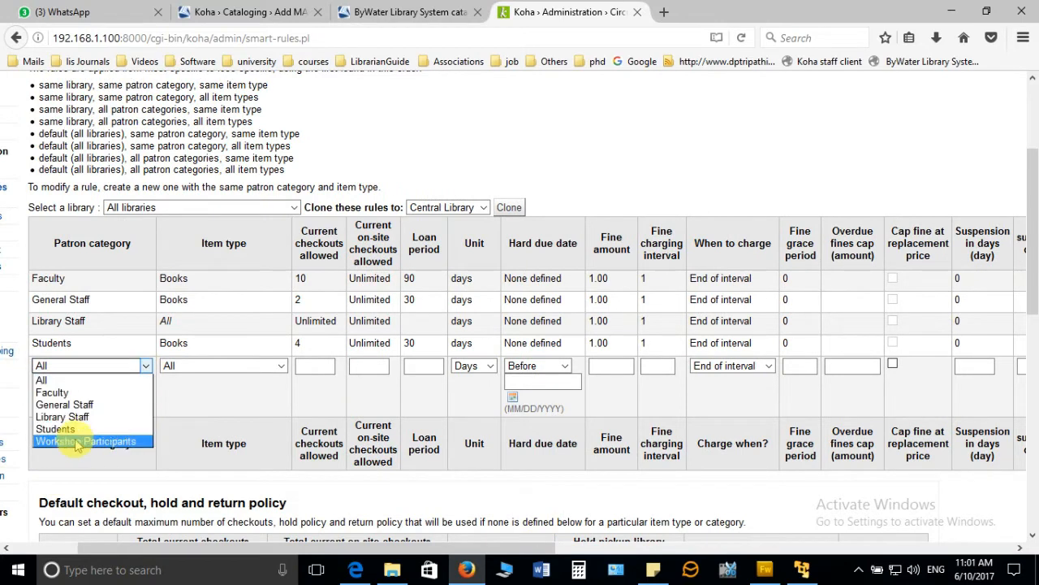
{"action": "left_click", "coordinate": [130, 443]}
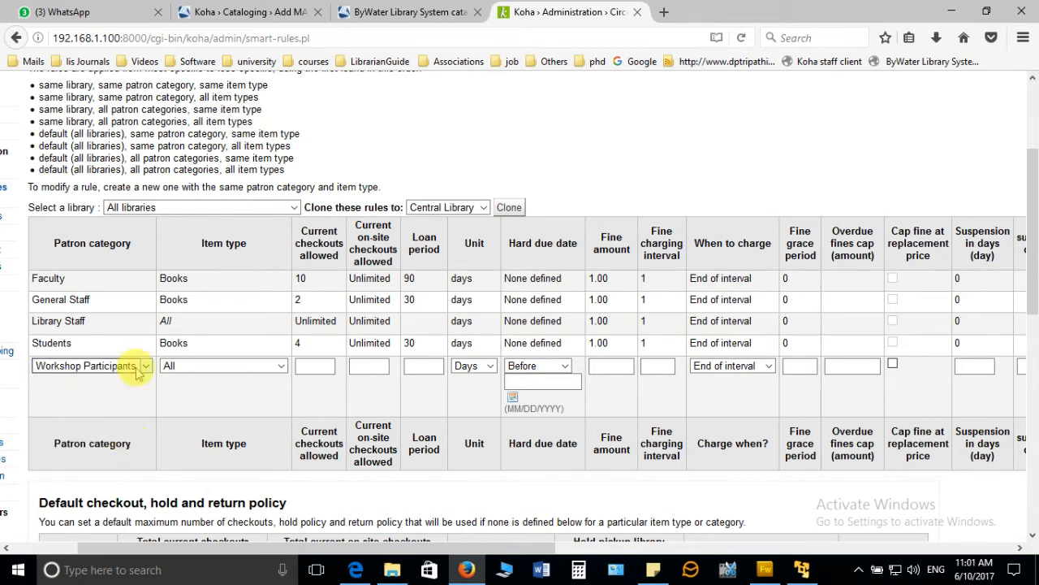
{"action": "left_click", "coordinate": [279, 368]}
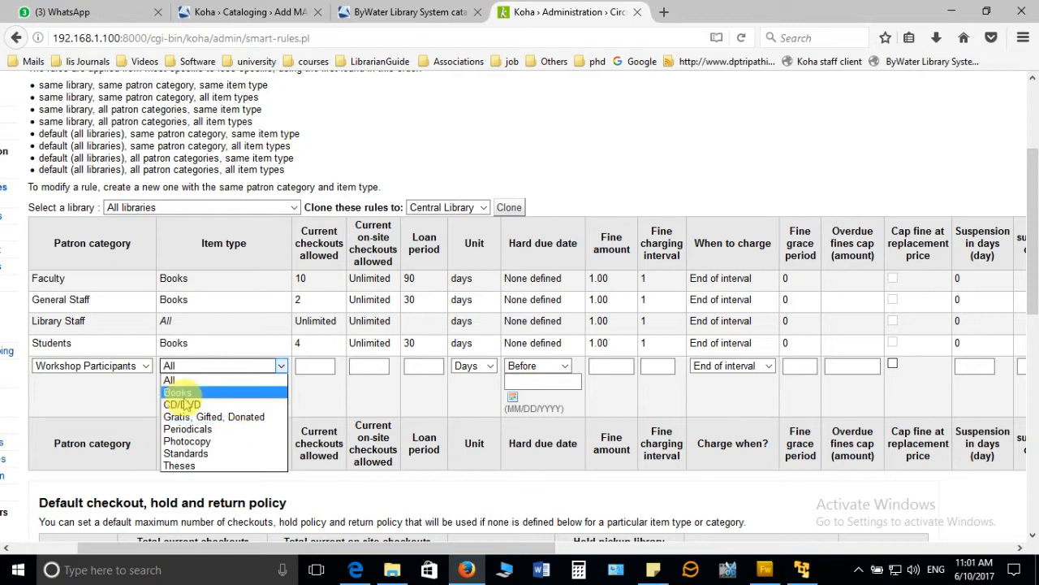
{"action": "left_click", "coordinate": [265, 392]}
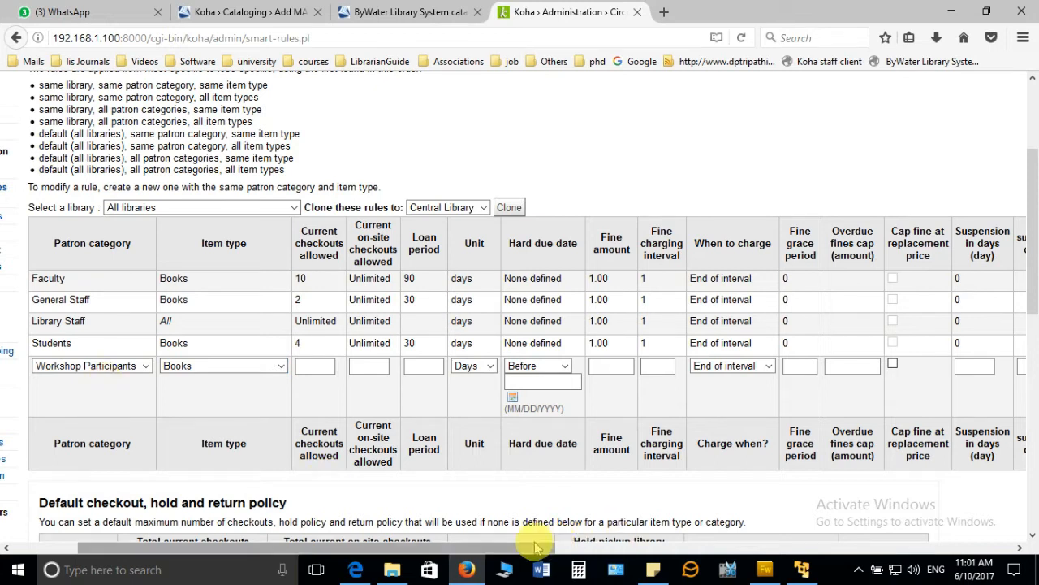
Step: Allow 4 current checkouts and set a loan period of 30 days in the new rule
{"action": "left_click_drag", "start_coordinate": [545, 556], "coordinate": [608, 554]}
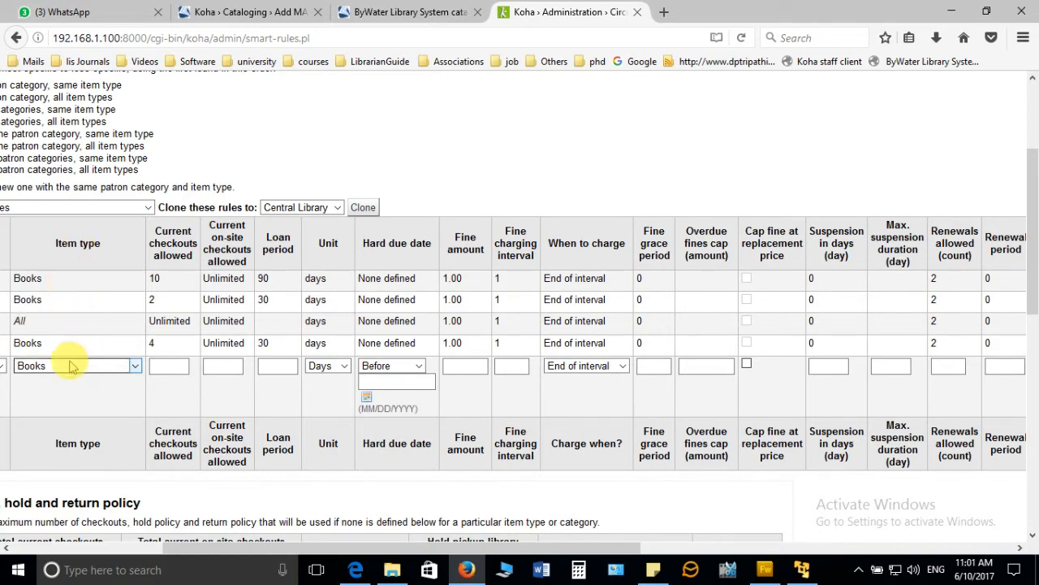
{"action": "left_click", "coordinate": [166, 367]}
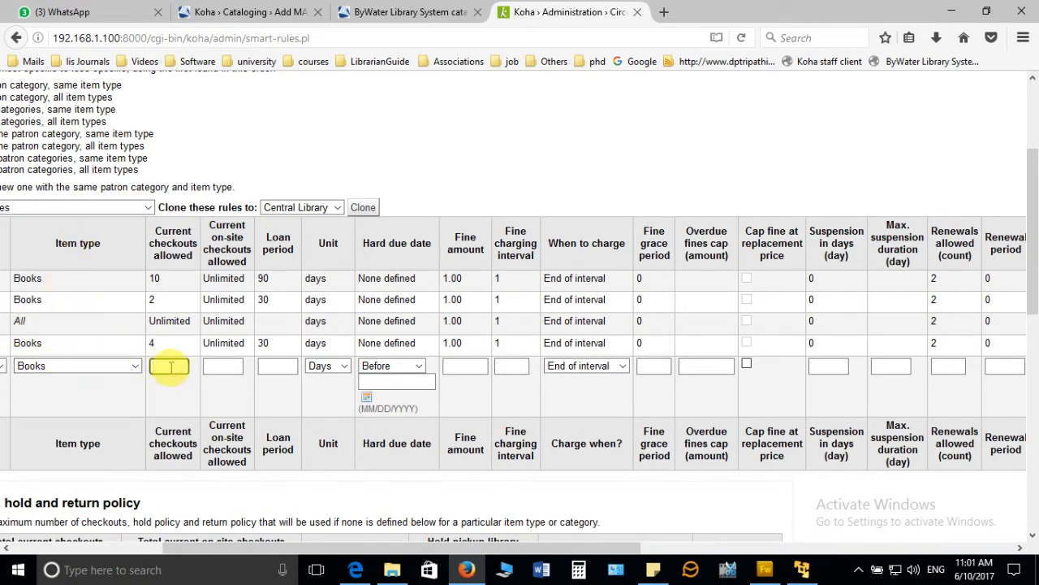
{"action": "left_click", "coordinate": [288, 367]}
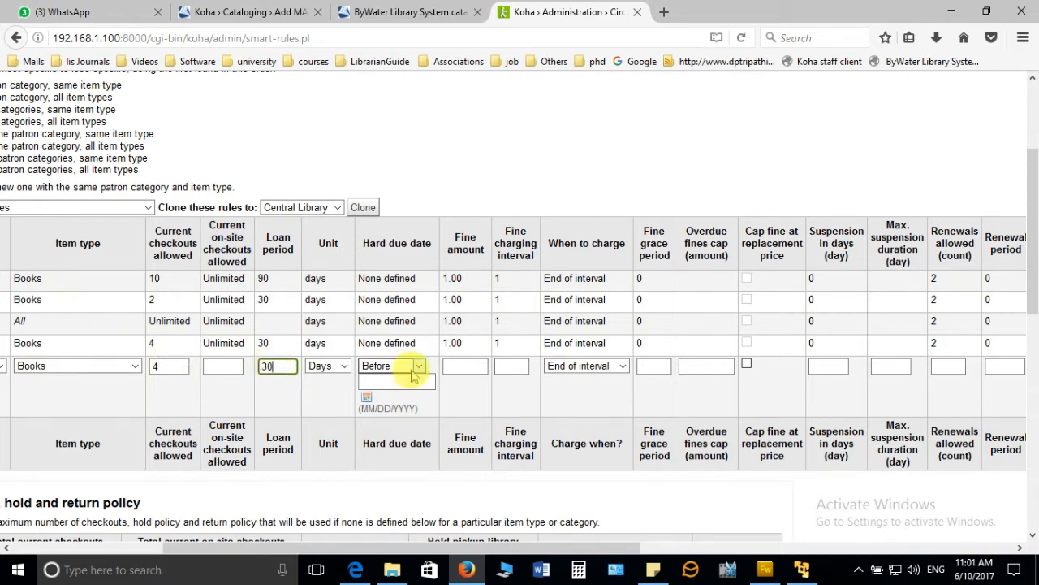
Step: Set the new rule's fine amount to 1.00 and its fine charging interval to 1
{"action": "left_click", "coordinate": [459, 363]}
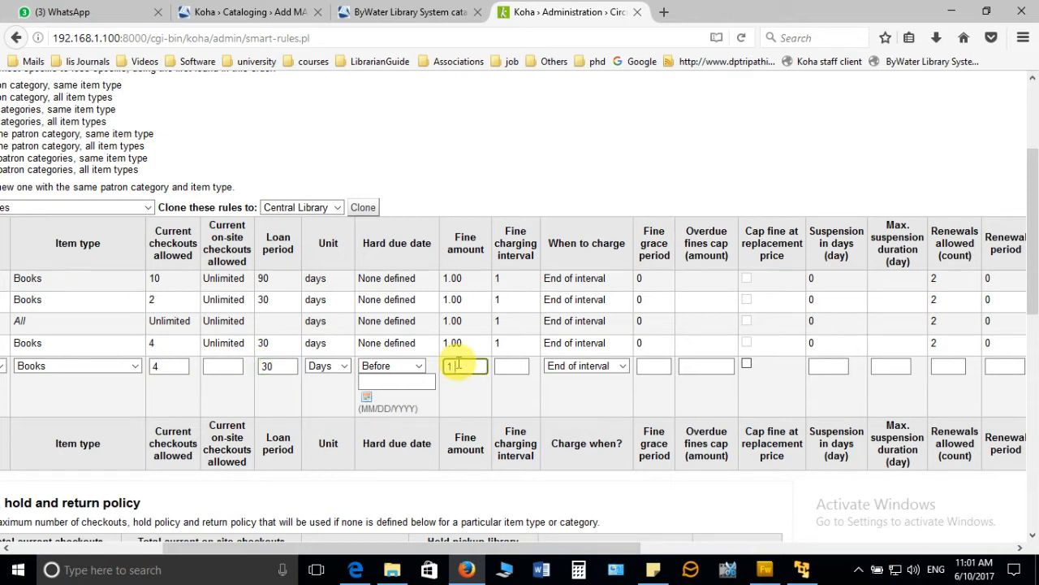
{"action": "type", "text": "1.00"}
{"action": "left_click", "coordinate": [513, 368]}
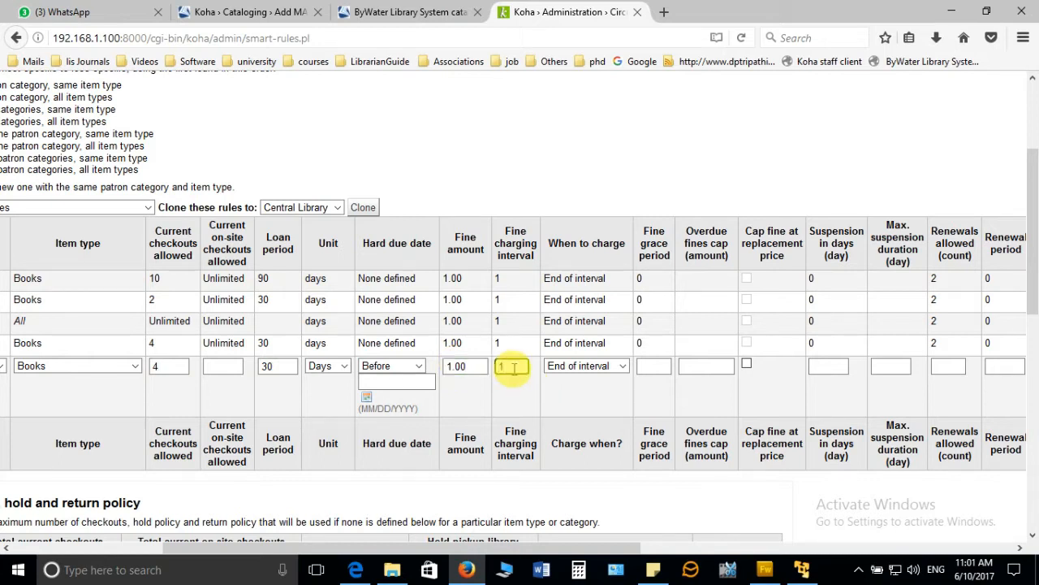
Step: Set the new rule's renewals allowed to 2 and its renewal period to 30
{"action": "left_click_drag", "start_coordinate": [534, 549], "coordinate": [801, 544]}
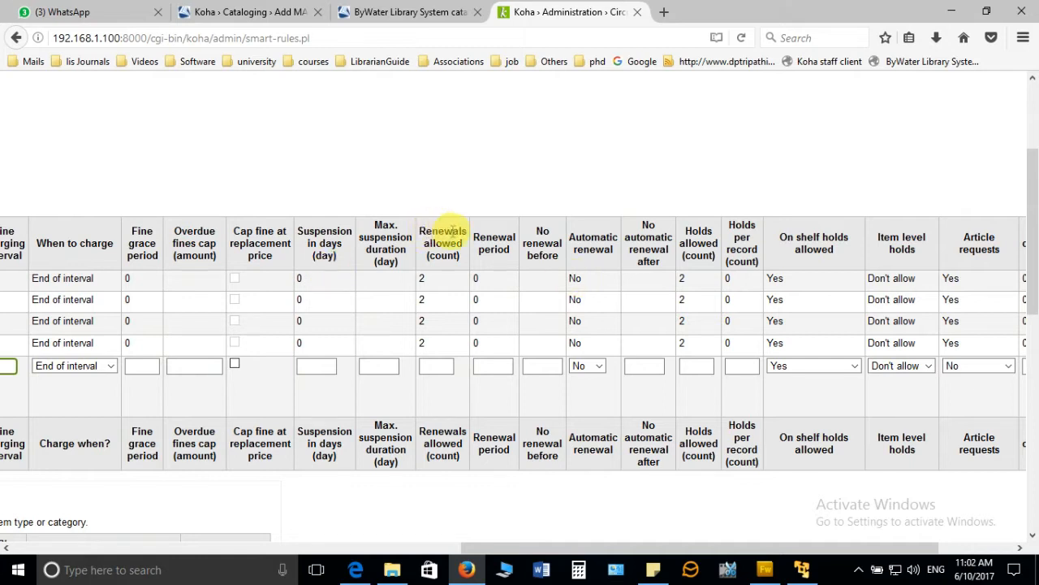
{"action": "left_click", "coordinate": [442, 370]}
{"action": "left_click", "coordinate": [443, 369]}
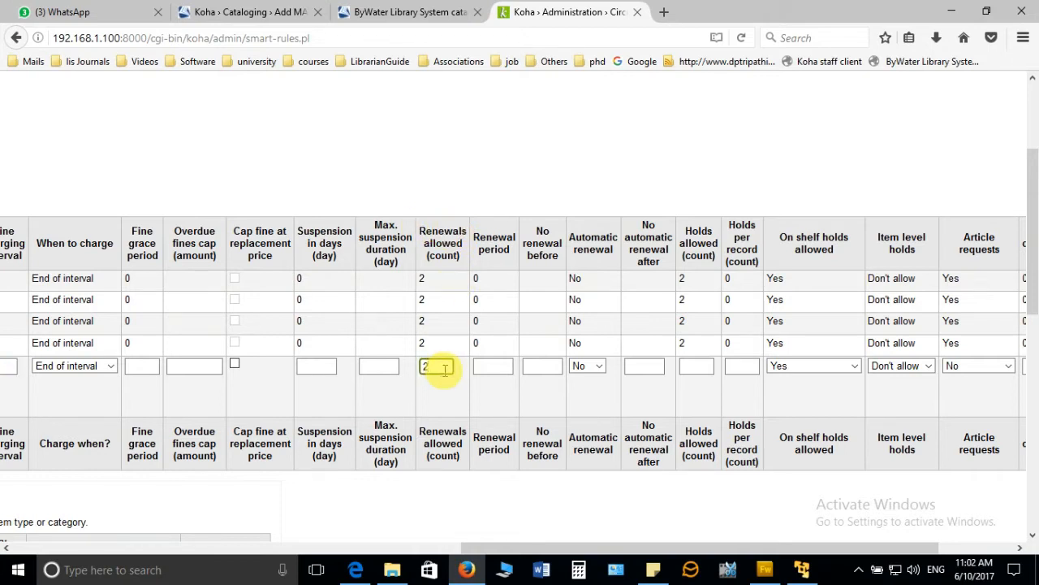
{"action": "left_click", "coordinate": [492, 366]}
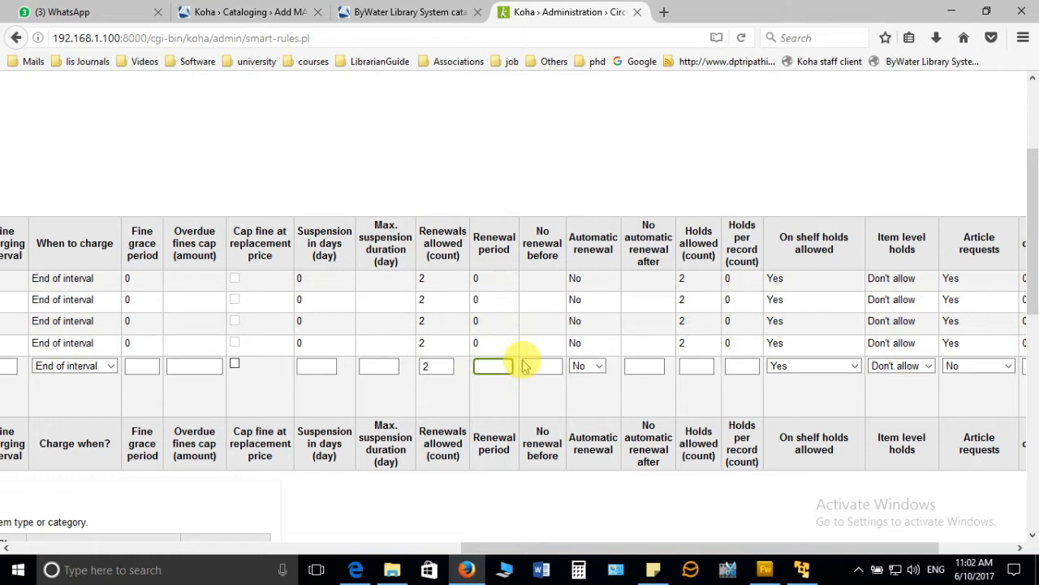
{"action": "left_click", "coordinate": [446, 367]}
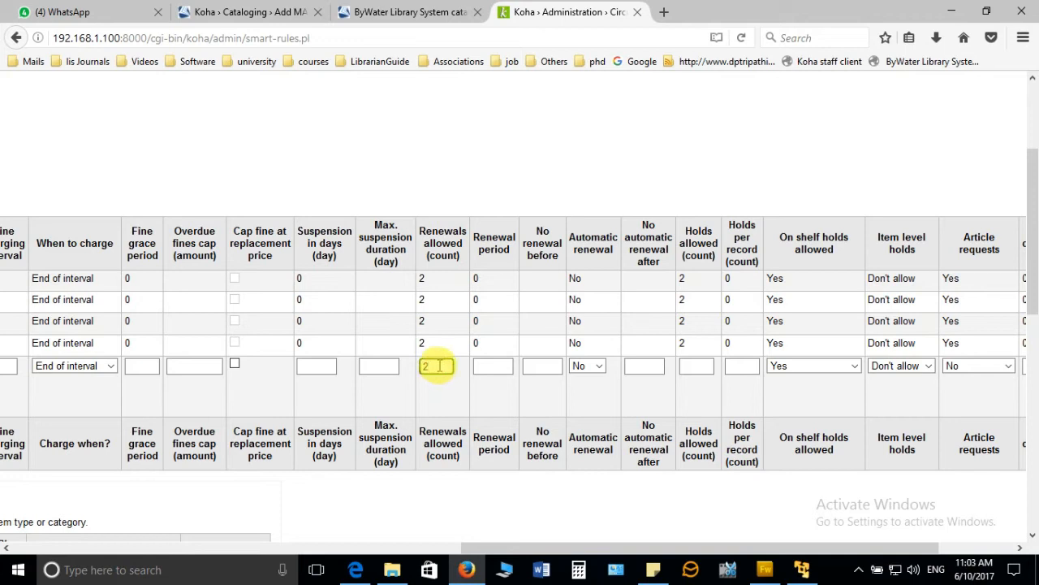
{"action": "key", "text": "Tab"}
{"action": "left_click", "coordinate": [436, 366]}
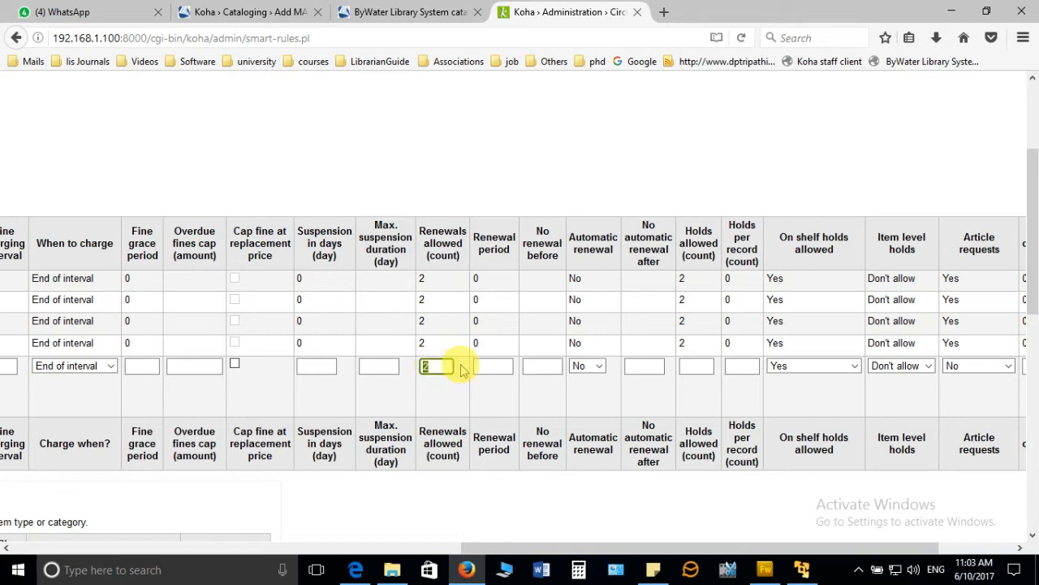
{"action": "left_click", "coordinate": [492, 366]}
{"action": "type", "text": "30"}
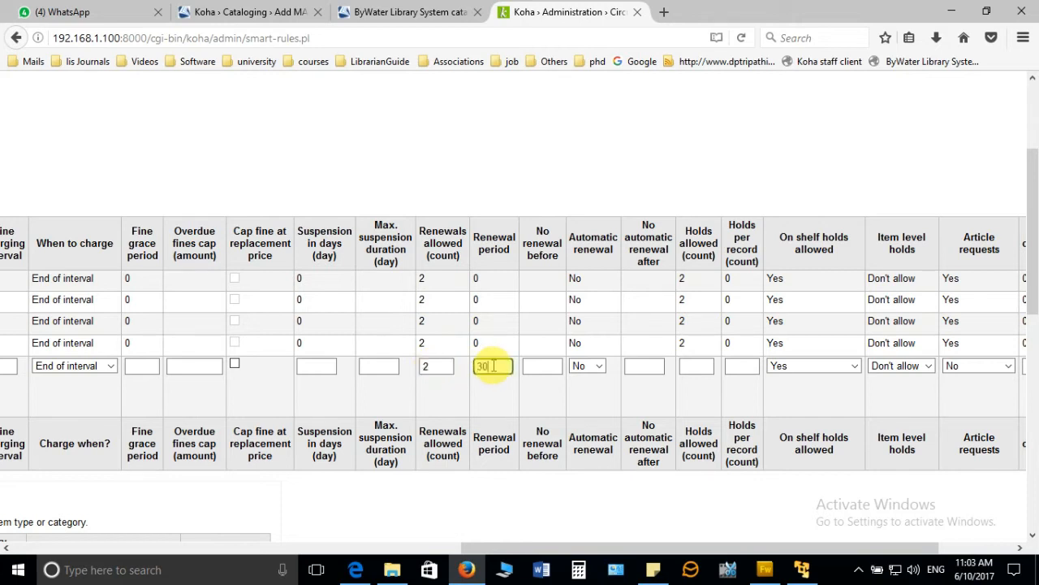
Step: Set the number of holds allowed in the new rule to 2
{"action": "left_click_drag", "start_coordinate": [599, 552], "coordinate": [668, 548]}
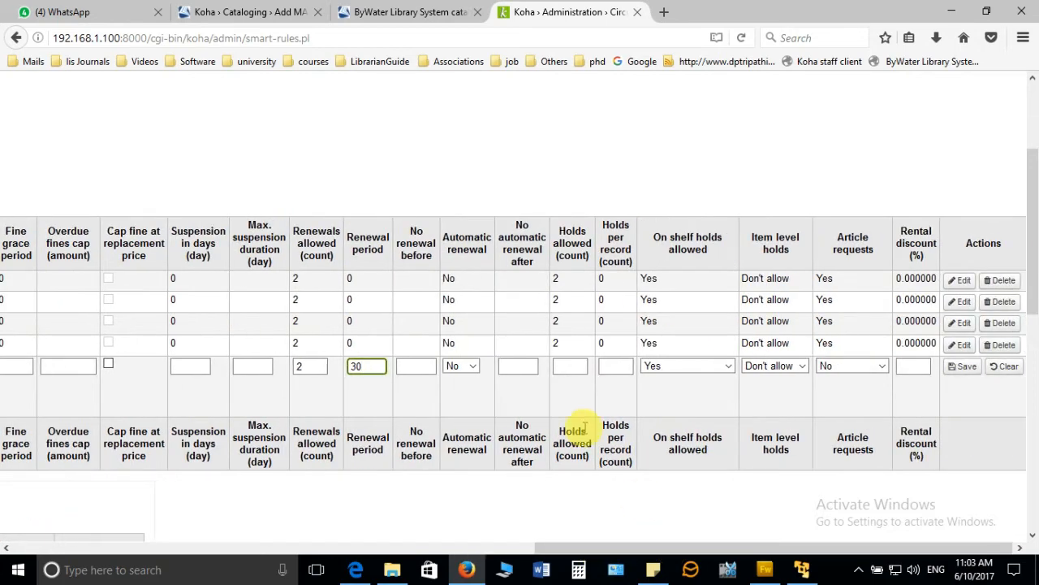
{"action": "left_click", "coordinate": [573, 365]}
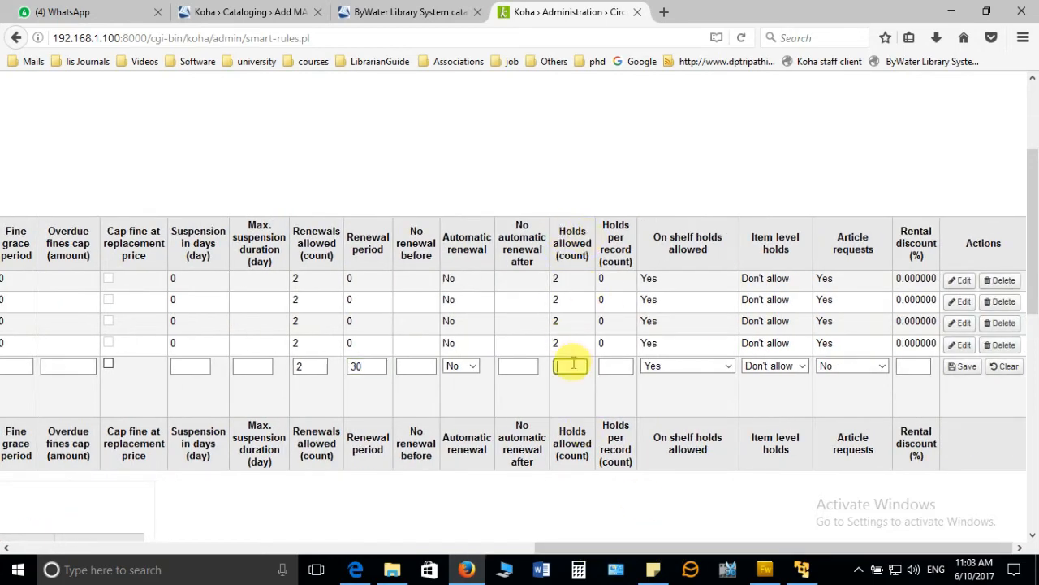
{"action": "type", "text": "2"}
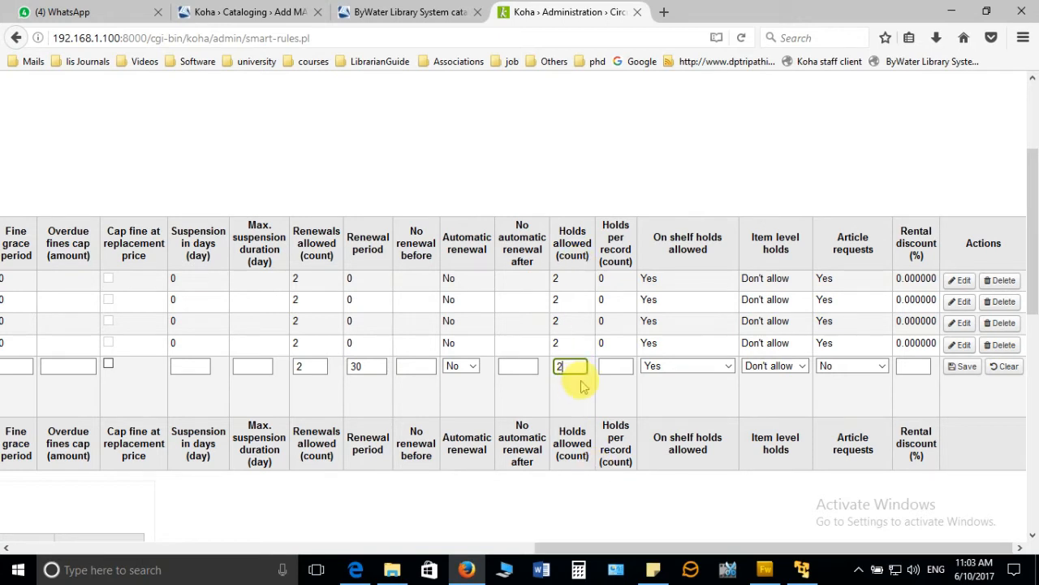
Step: Set the new rule's fine grace period to 2
{"action": "left_click_drag", "start_coordinate": [722, 550], "coordinate": [476, 545]}
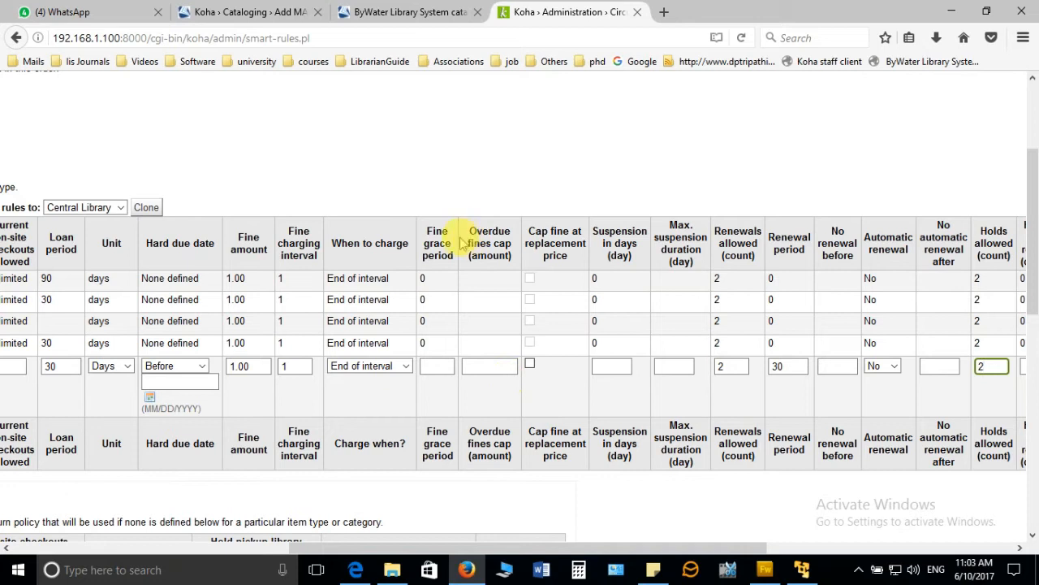
{"action": "left_click", "coordinate": [443, 367]}
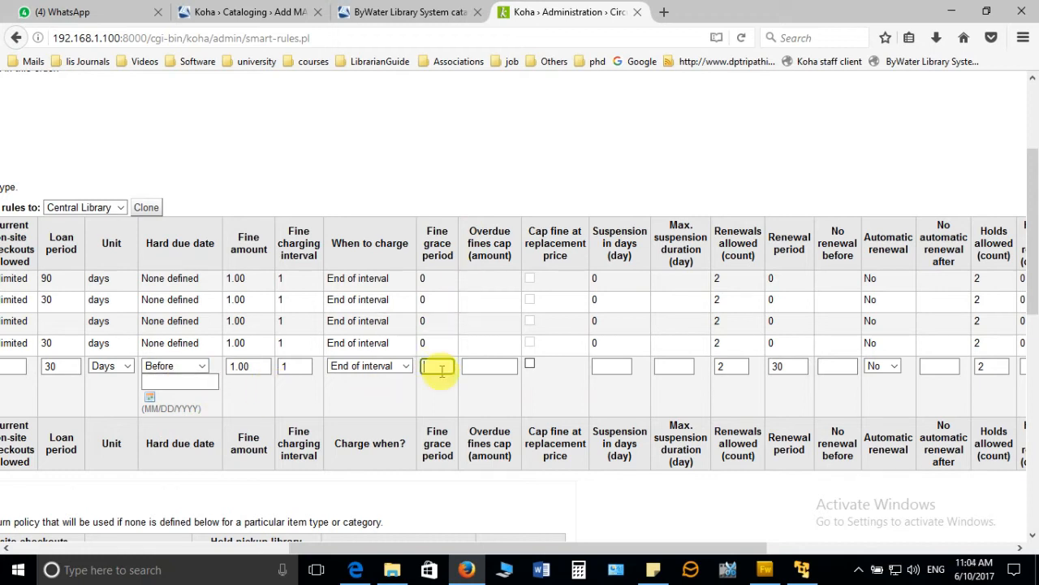
{"action": "type", "text": "2"}
{"action": "left_click_drag", "start_coordinate": [522, 546], "coordinate": [622, 547]}
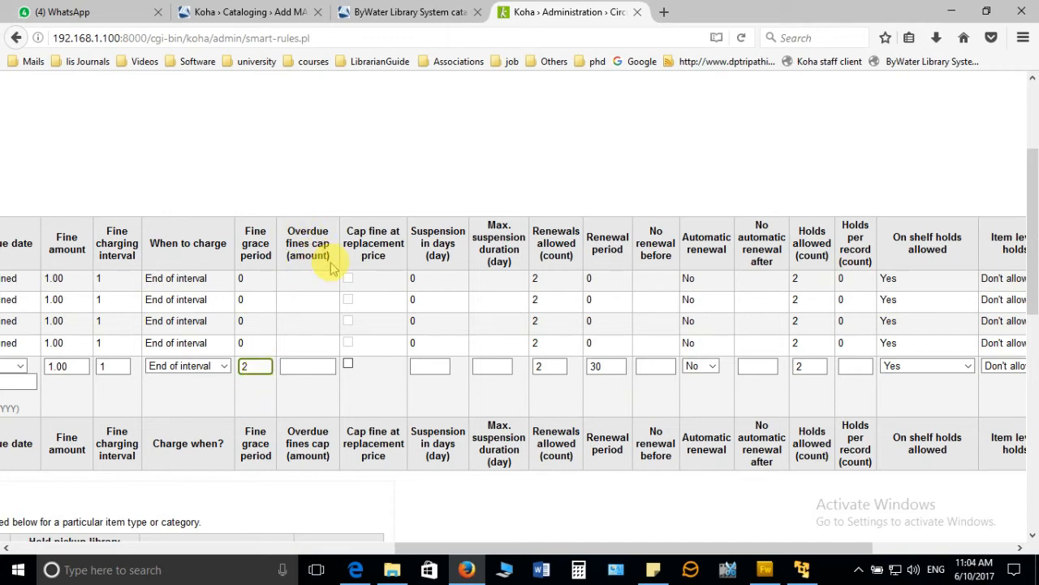
{"action": "left_click", "coordinate": [311, 367]}
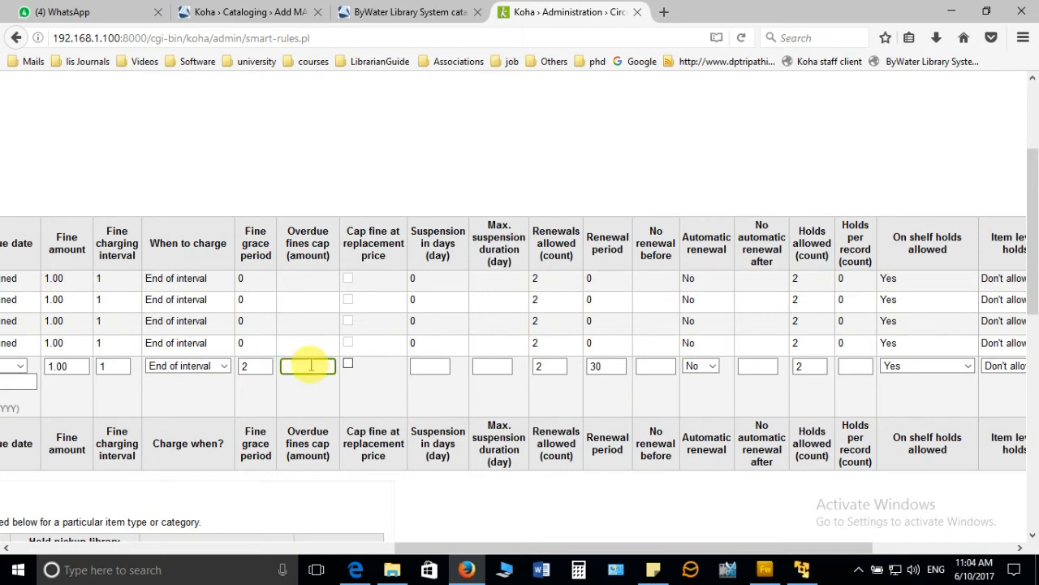
{"action": "type", "text": "100"}
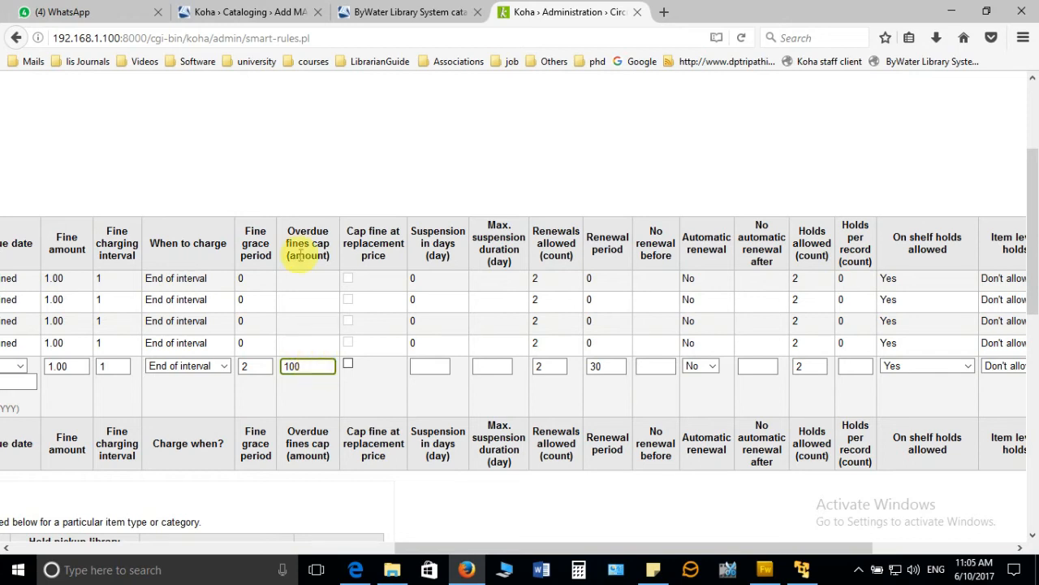
{"action": "left_click_drag", "start_coordinate": [315, 370], "coordinate": [291, 366]}
{"action": "key", "text": "BackSpace"}
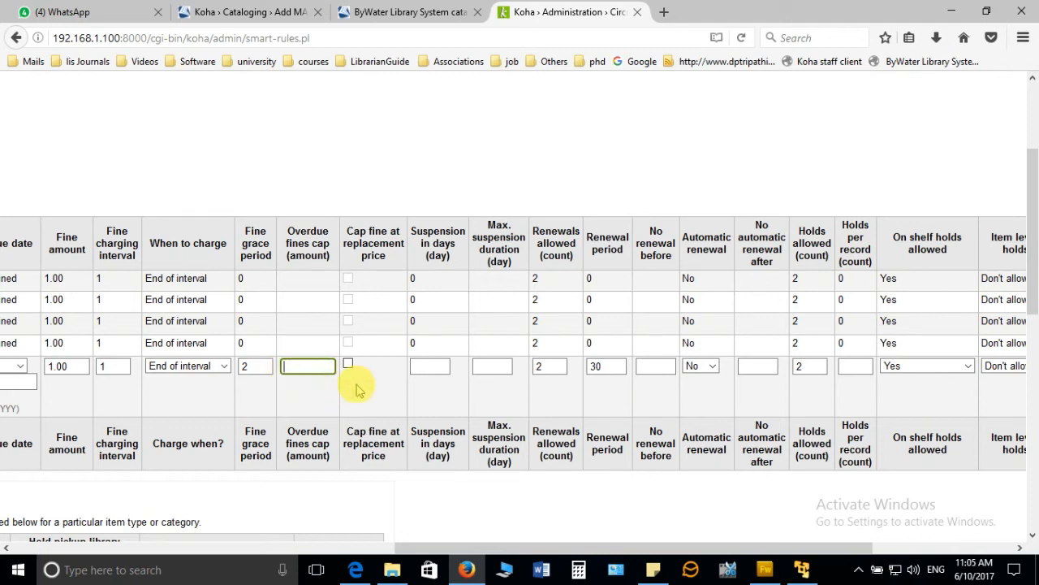
Step: Save the new circulation rule for Workshop Participants and view it in the rules table
{"action": "left_click_drag", "start_coordinate": [654, 548], "coordinate": [859, 552]}
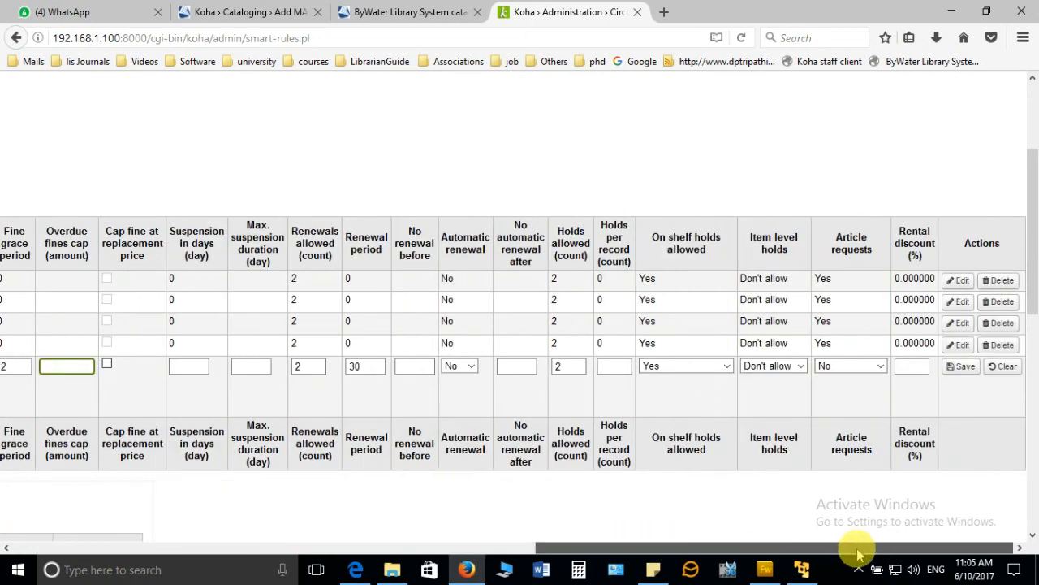
{"action": "left_click", "coordinate": [960, 367]}
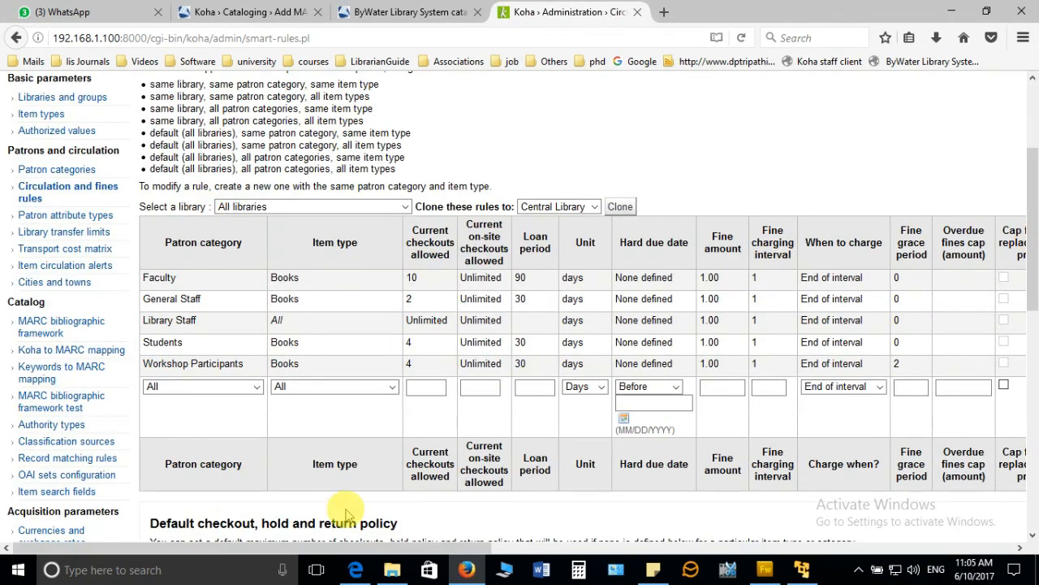
{"action": "left_click_drag", "start_coordinate": [467, 551], "coordinate": [492, 554]}
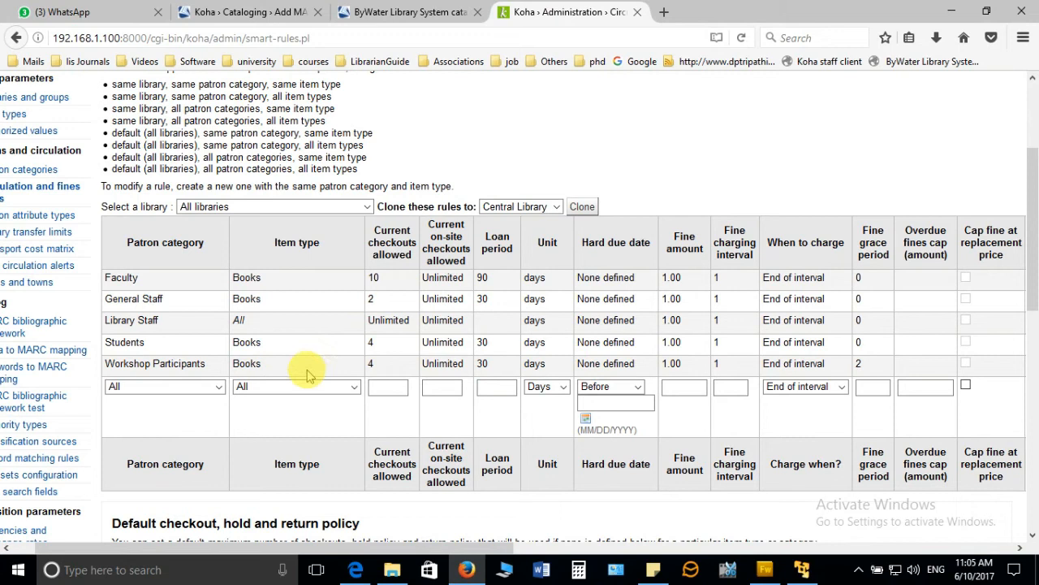
Step: Review the saved Workshop Participants rule across all columns of the rules table, from checkouts allowed to rental discount
{"action": "left_click_drag", "start_coordinate": [422, 546], "coordinate": [607, 546]}
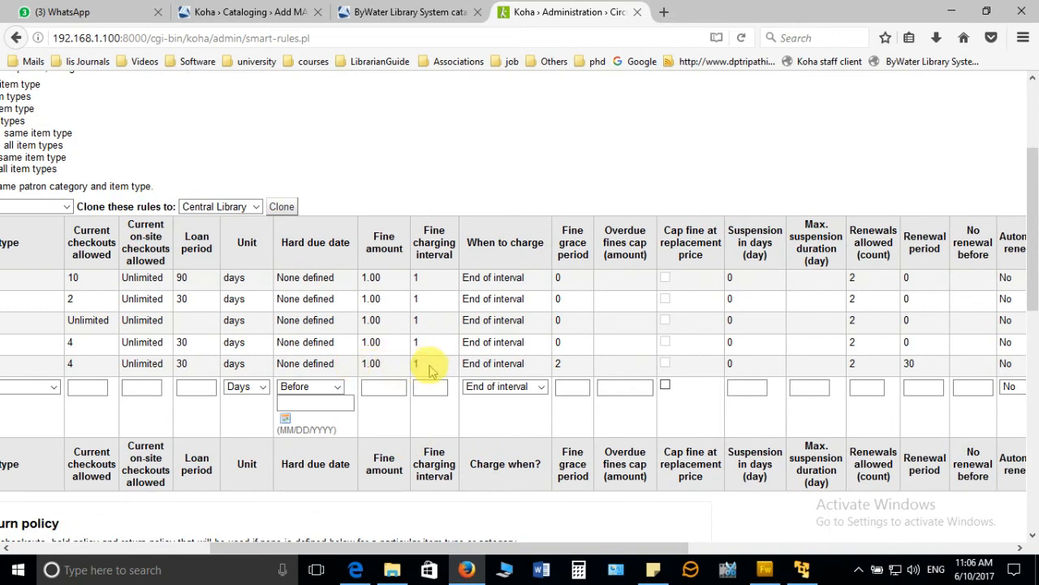
{"action": "left_click_drag", "start_coordinate": [579, 546], "coordinate": [784, 549]}
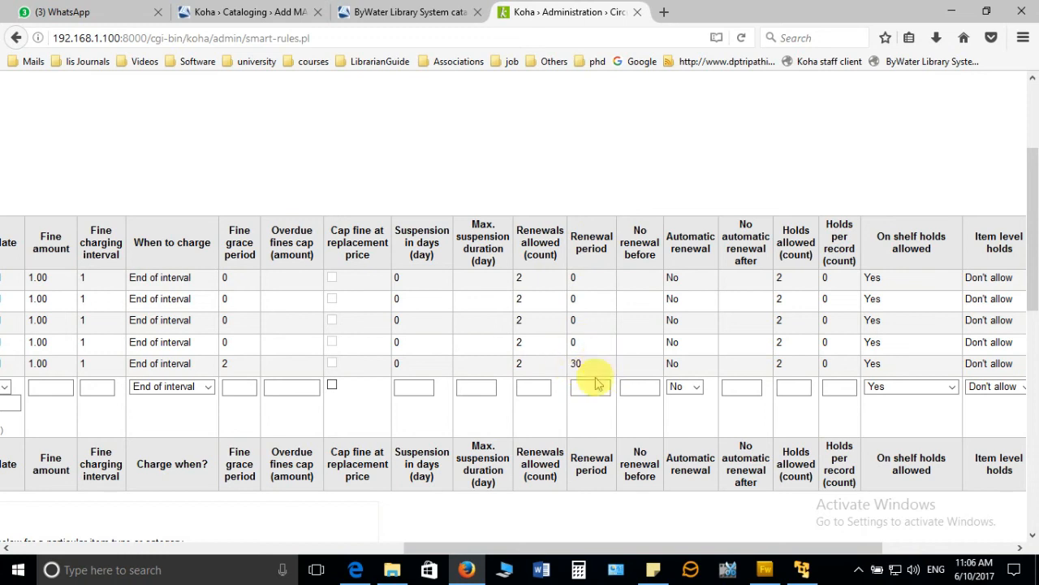
{"action": "left_click_drag", "start_coordinate": [749, 549], "coordinate": [883, 544]}
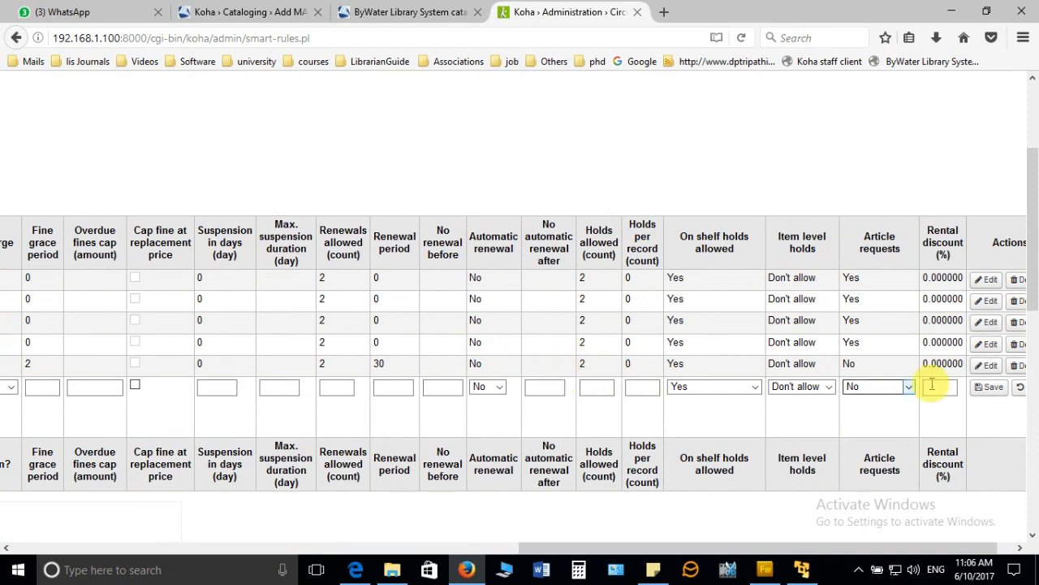
{"action": "left_click_drag", "start_coordinate": [889, 549], "coordinate": [341, 561]}
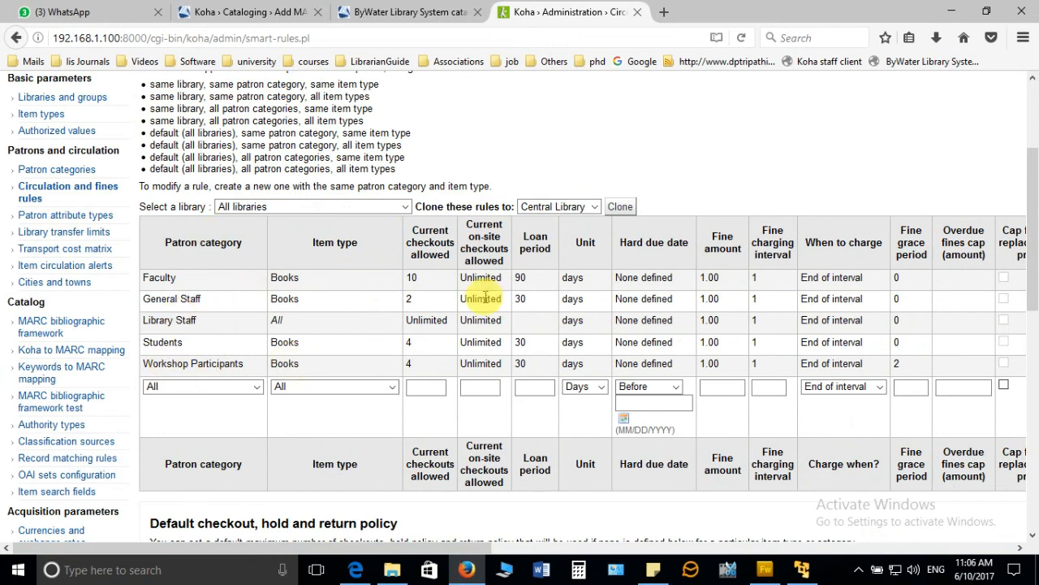
Step: Look over the default checkout, hold and return policy, patron category limit and lost item refund sections, and return to the page heading
{"action": "scroll", "coordinate": [1033, 241], "scroll_direction": "down", "scroll_amount": 3}
{"action": "left_click_drag", "start_coordinate": [1033, 240], "coordinate": [1033, 325]}
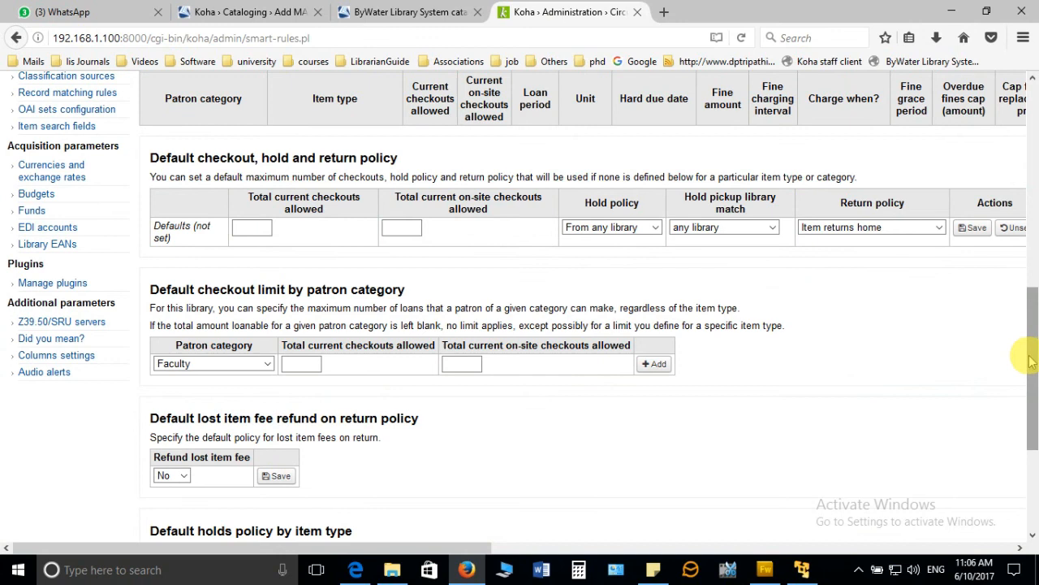
{"action": "left_click_drag", "start_coordinate": [1033, 362], "coordinate": [1034, 365]}
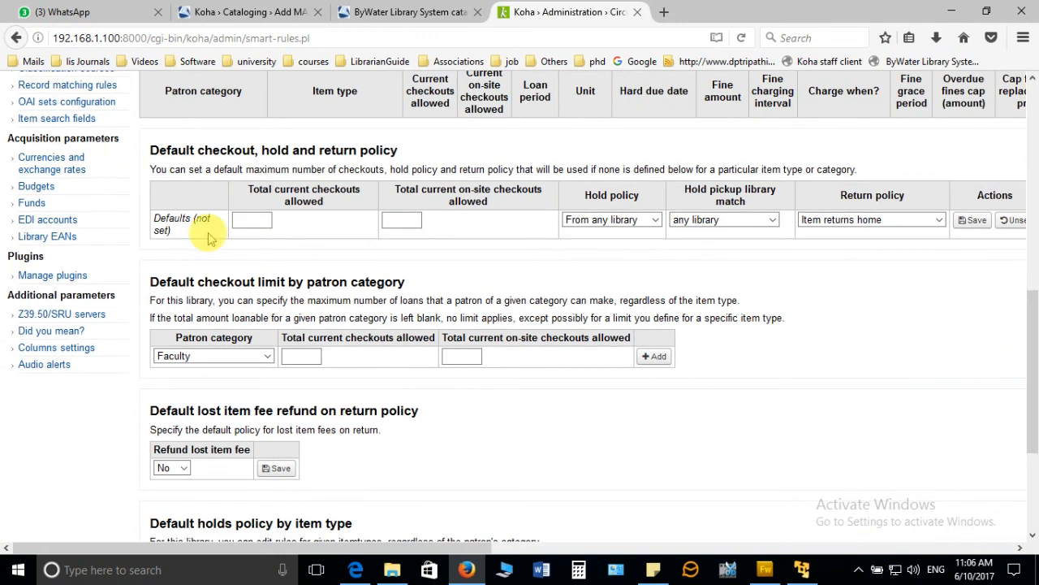
{"action": "left_click_drag", "start_coordinate": [1032, 294], "coordinate": [1034, 120]}
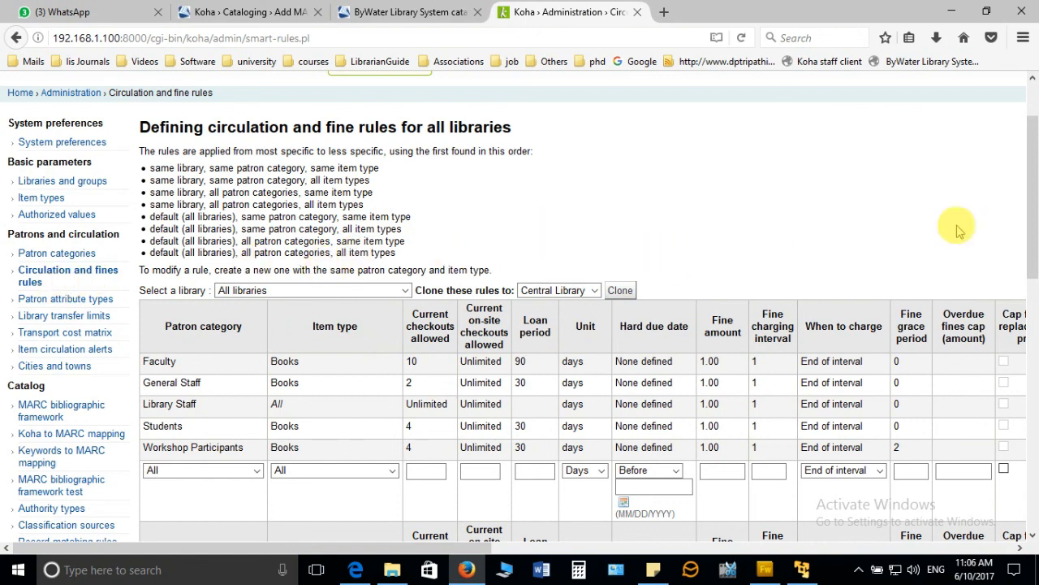
{"action": "left_click_drag", "start_coordinate": [1030, 224], "coordinate": [1030, 171]}
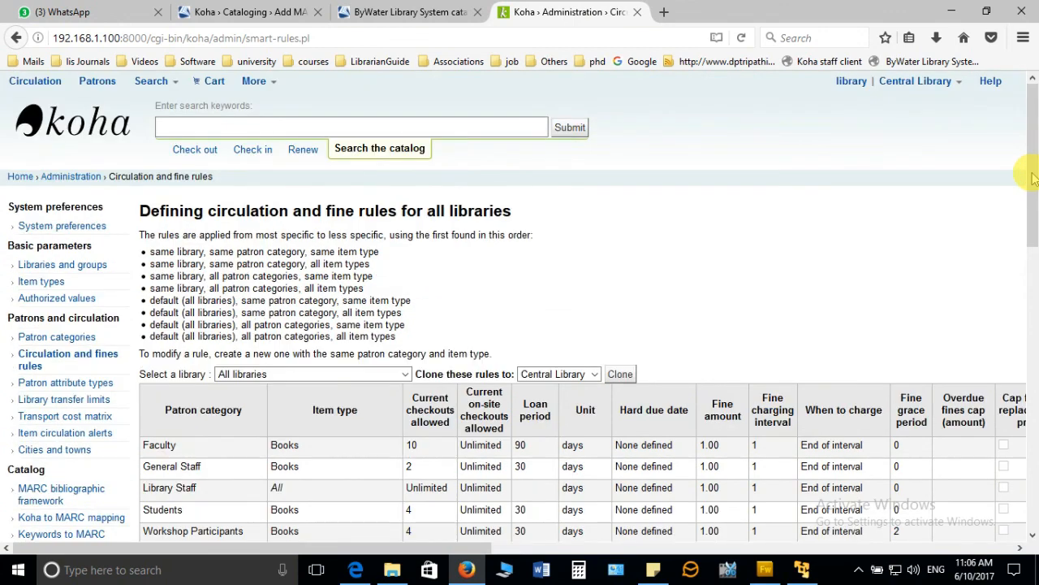